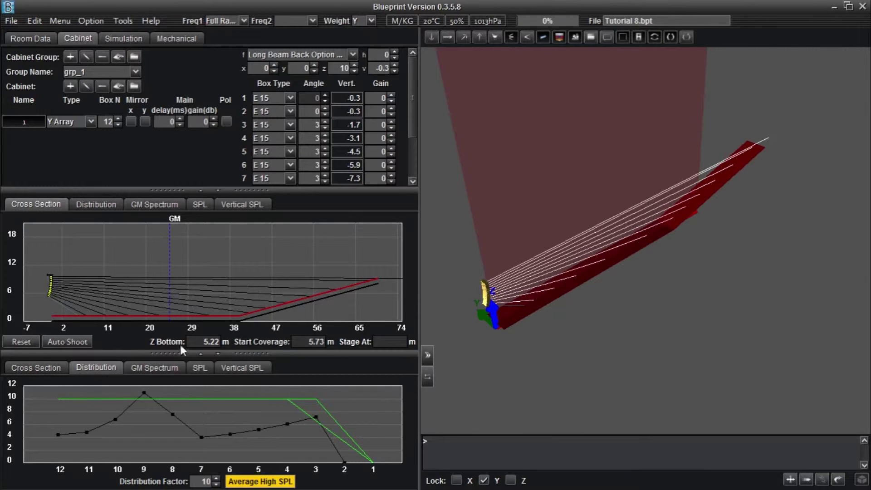
# Show the SPL curve of the Tutorial 8 design in the lower chart.
pyautogui.click(201, 370)
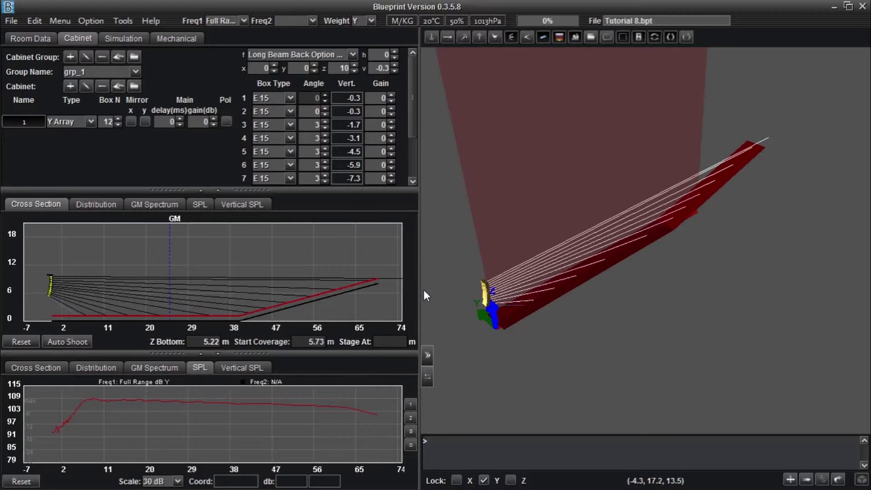
pyautogui.click(12, 20)
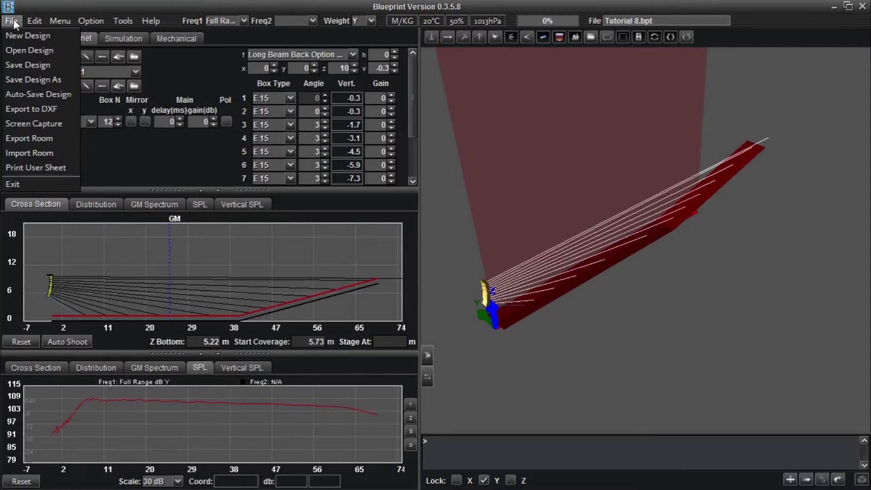
# Discard the current design unsaved, start a blank new design, and show the Room Data stage settings.
pyautogui.click(40, 36)
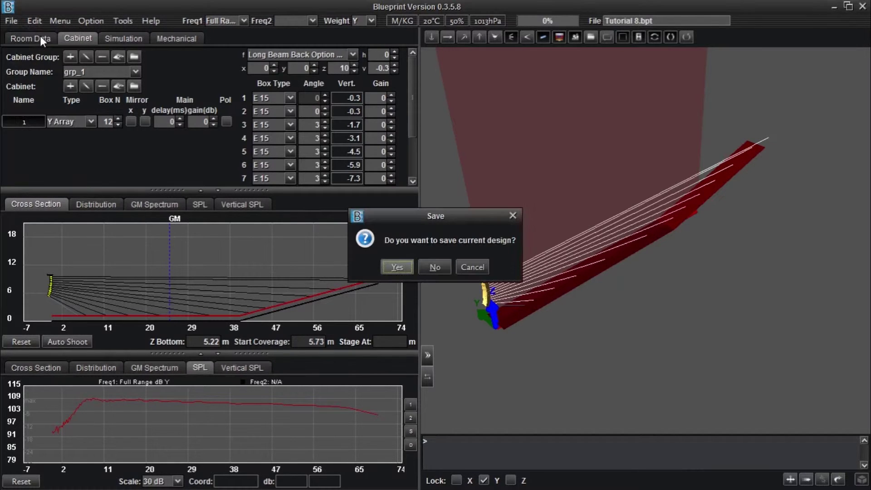
pyautogui.click(439, 269)
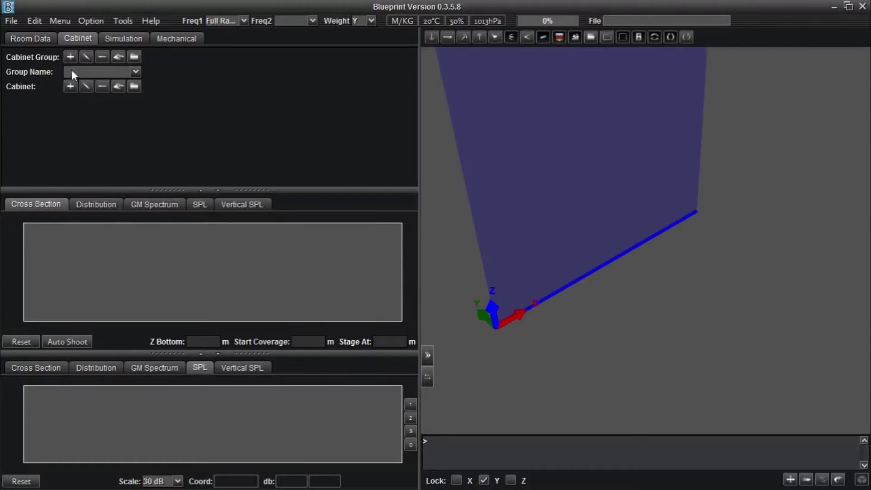
pyautogui.click(41, 41)
pyautogui.click(64, 58)
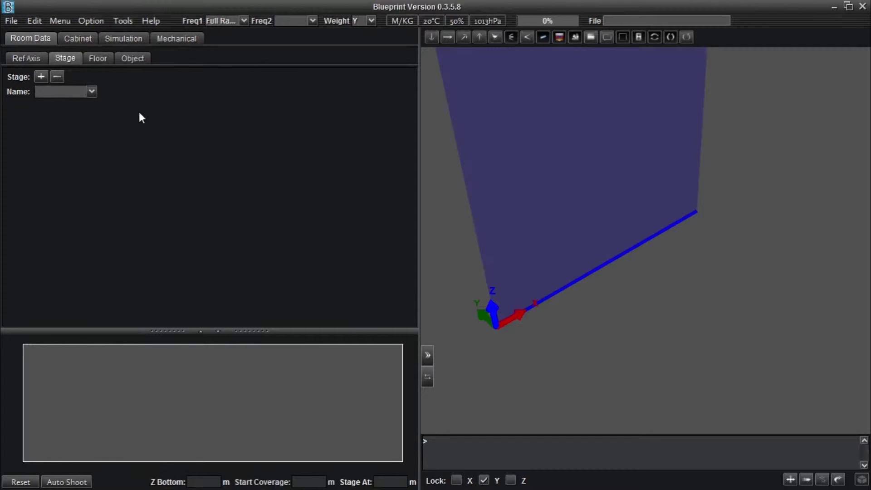
# Add a new stage named Main, keeping Main as reference axis and a rectangular shape.
pyautogui.click(41, 77)
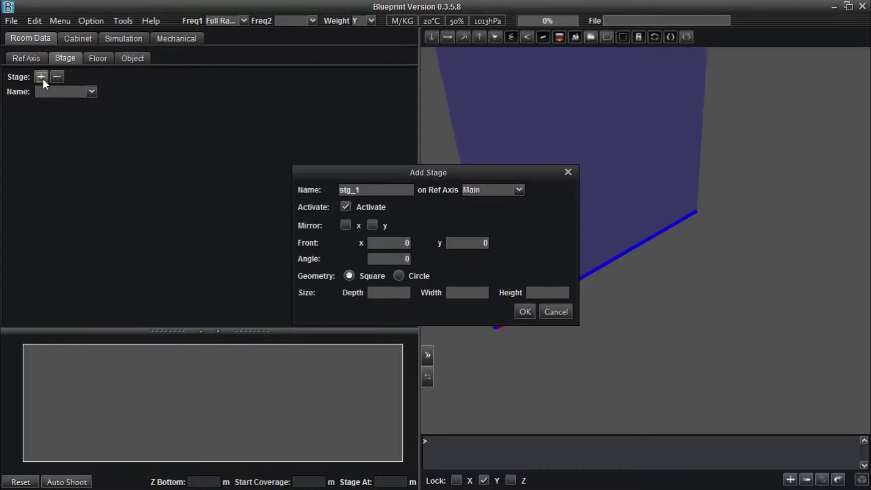
pyautogui.press('BackSpace')
pyautogui.press('BackSpace')
pyautogui.press('BackSpace')
pyautogui.press('BackSpace')
pyautogui.press('BackSpace')
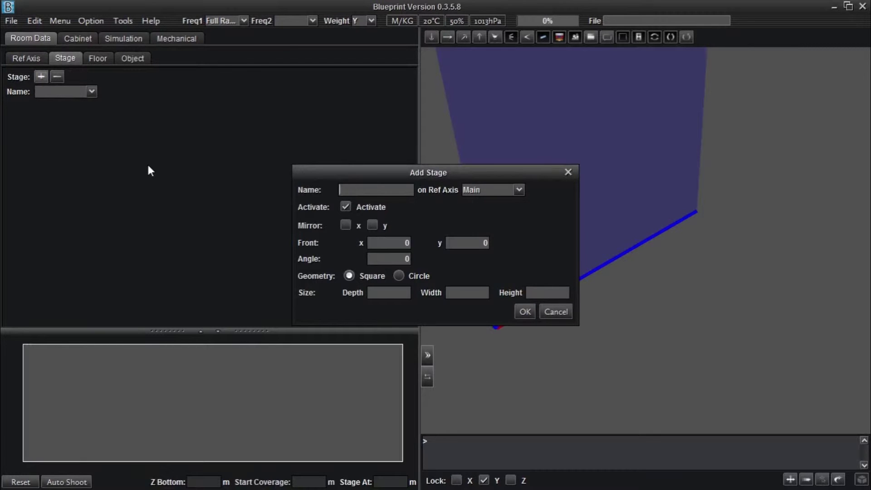
pyautogui.write('Main')
pyautogui.click(521, 193)
pyautogui.click(523, 193)
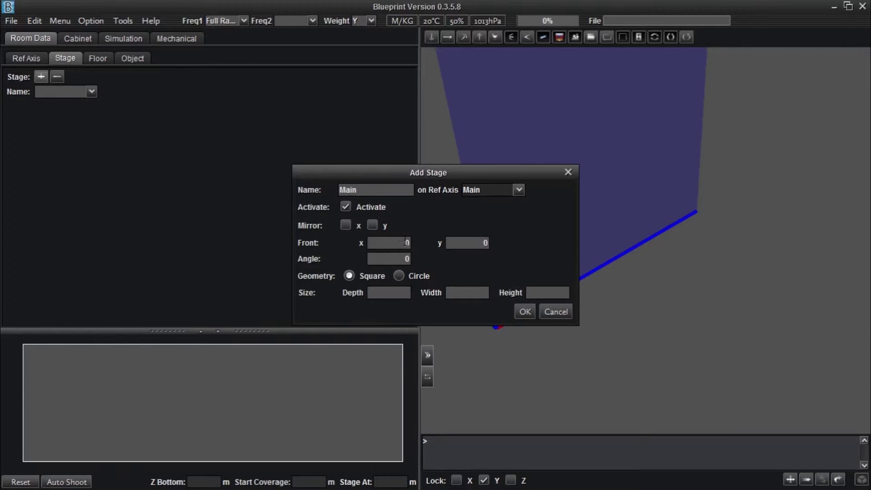
pyautogui.click(345, 207)
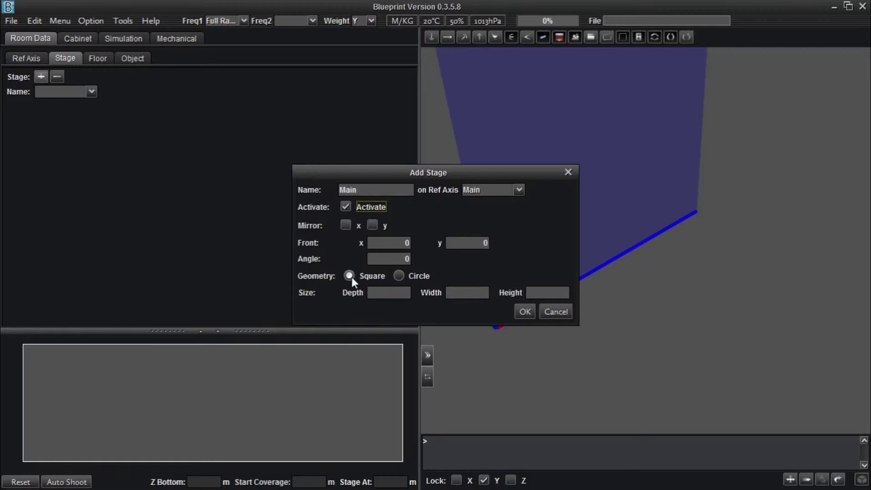
pyautogui.click(402, 277)
pyautogui.click(371, 275)
# Size the stage 15 m deep, 20 m wide and 1.5 m high, and create it.
pyautogui.click(398, 293)
pyautogui.write('15')
pyautogui.click(459, 293)
pyautogui.write('20')
pyautogui.click(542, 292)
pyautogui.write('1.5')
pyautogui.click(525, 312)
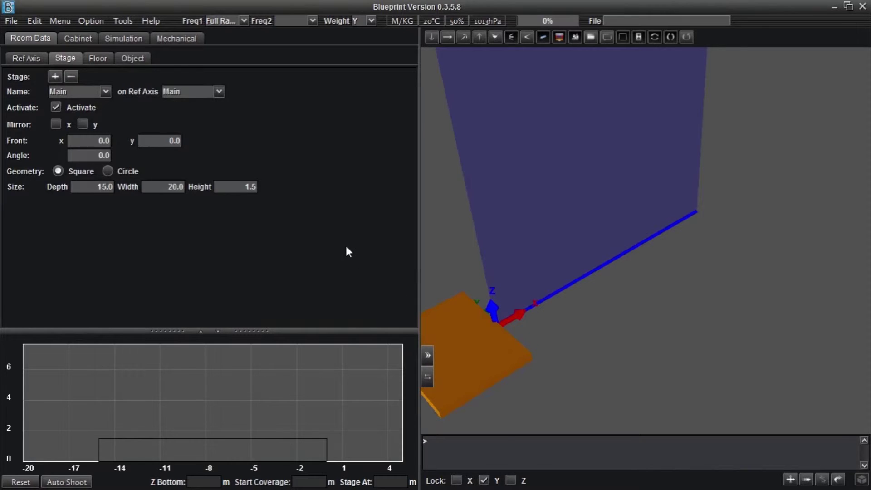
pyautogui.click(103, 59)
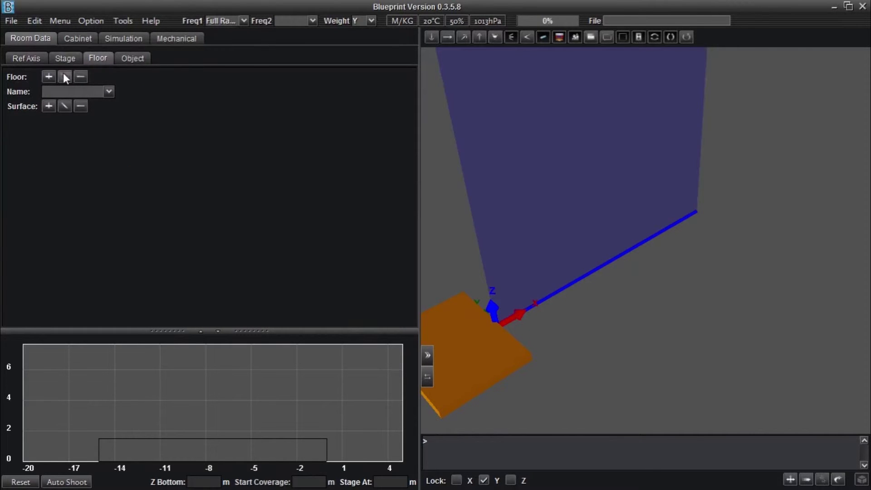
# Create an audience floor named Main and add its first quad surface (0–5 m by −2.5–2.5 m).
pyautogui.click(49, 77)
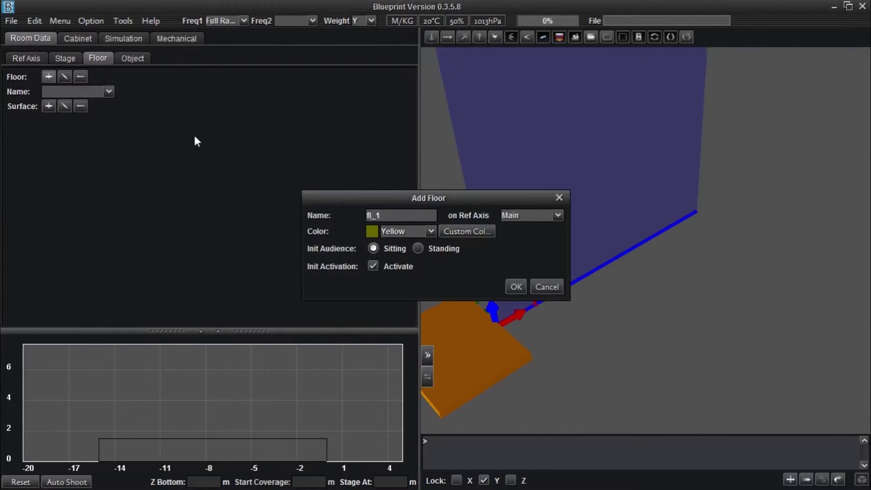
pyautogui.press('BackSpace')
pyautogui.press('BackSpace')
pyautogui.press('BackSpace')
pyautogui.press('BackSpace')
pyautogui.write('Main')
pyautogui.click(517, 287)
pyautogui.click(49, 106)
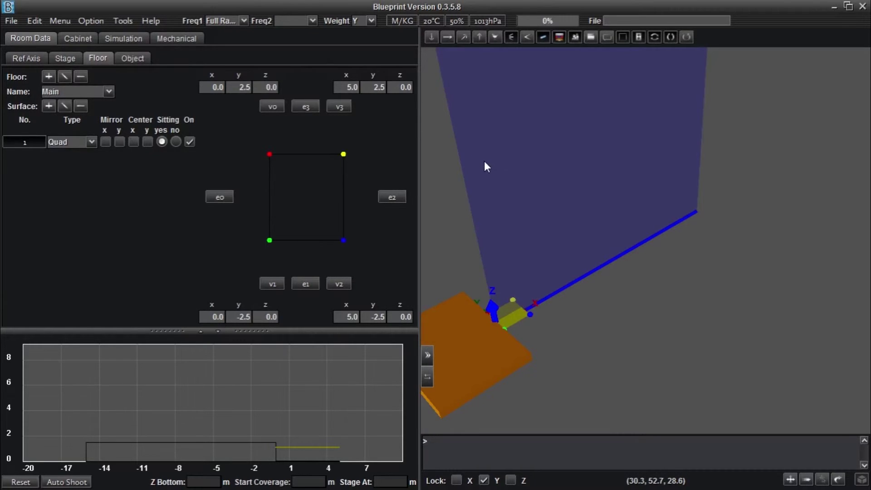
pyautogui.rightClick(343, 86)
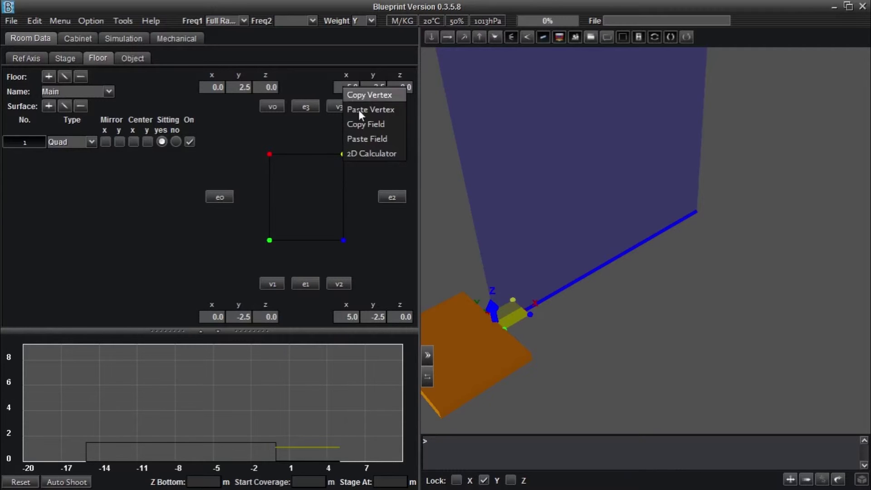
# Centre the surface on x and set its far corner to x 40 m, y 20 m.
pyautogui.click(369, 248)
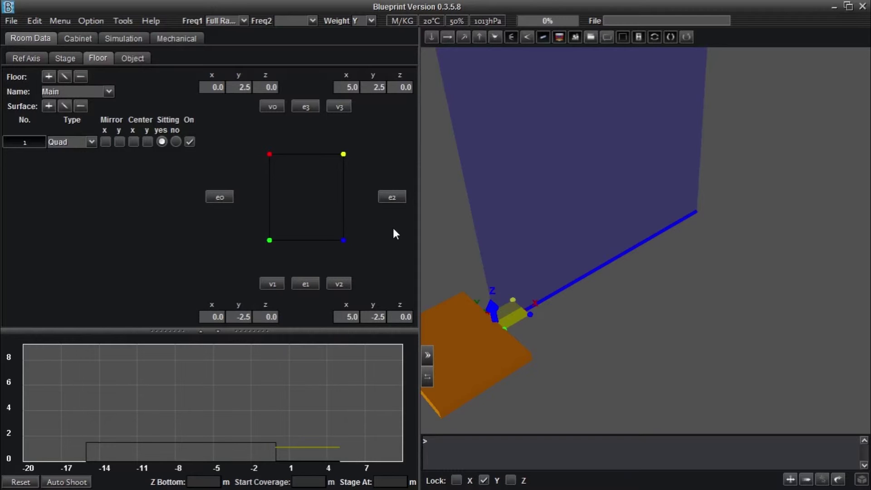
pyautogui.click(133, 142)
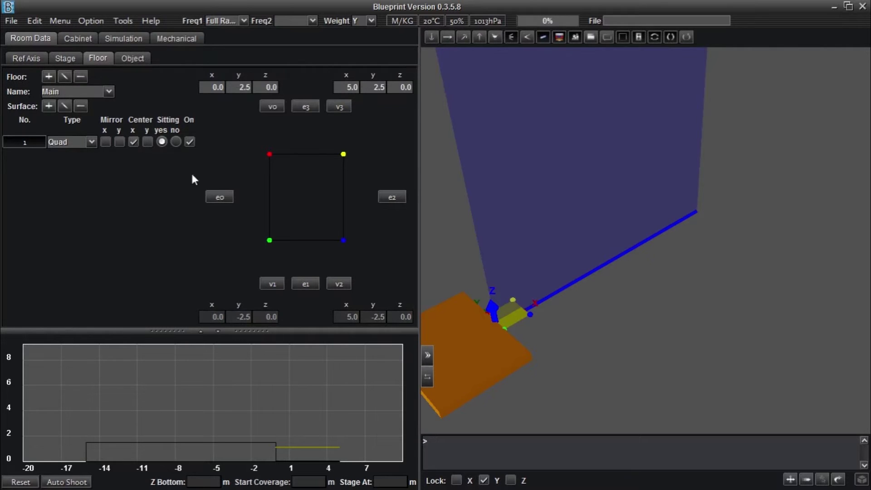
pyautogui.doubleClick(344, 86)
pyautogui.write('40')
pyautogui.press('Return')
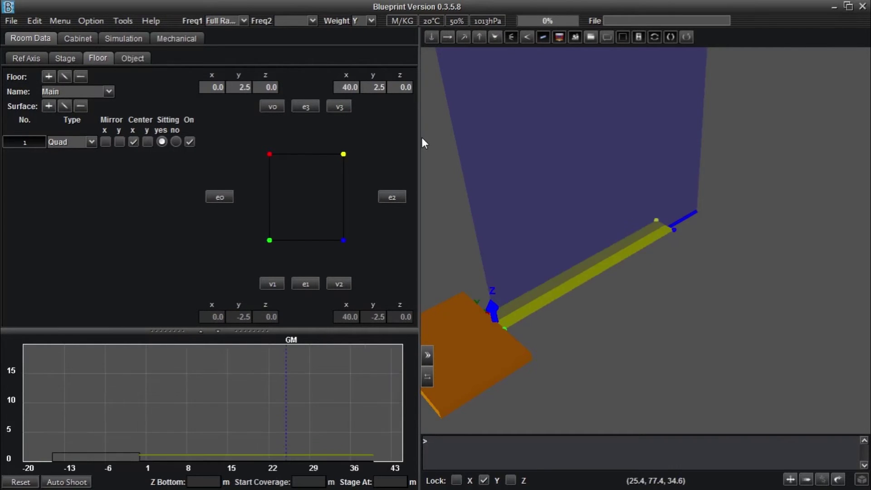
pyautogui.press('Tab')
pyautogui.write('20')
pyautogui.press('Return')
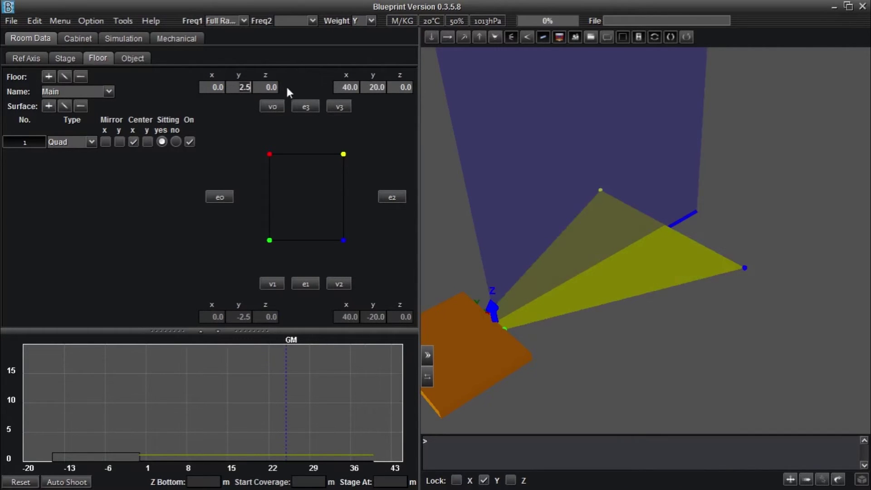
# Set the stage-end half-width to 10 m, keeping the original centring.
pyautogui.write('10')
pyautogui.press('Return')
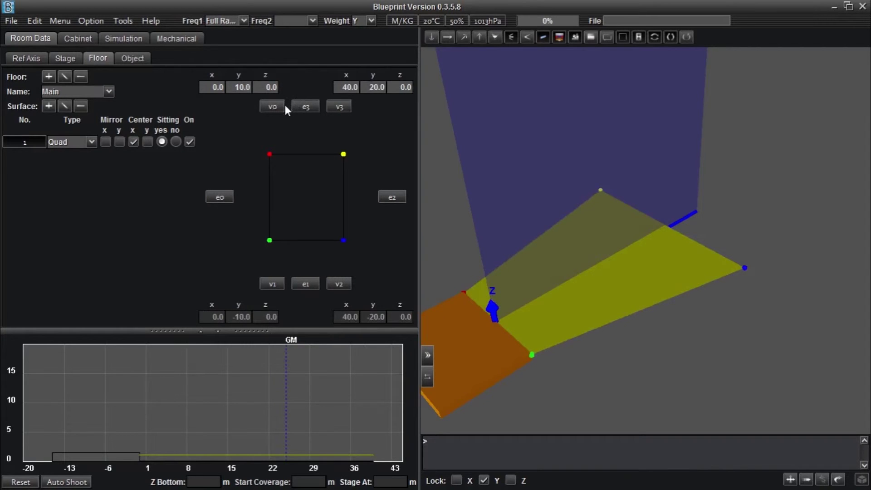
pyautogui.click(147, 141)
pyautogui.click(447, 39)
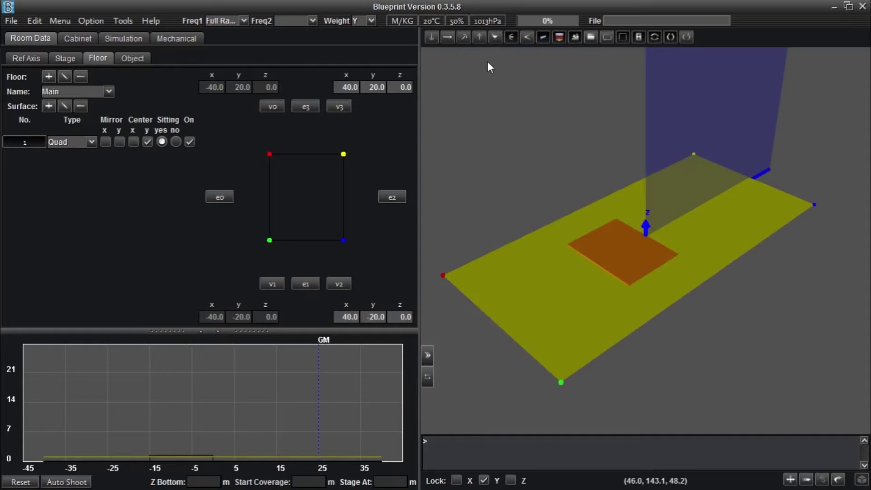
pyautogui.hotkey('ctrl', 'z')
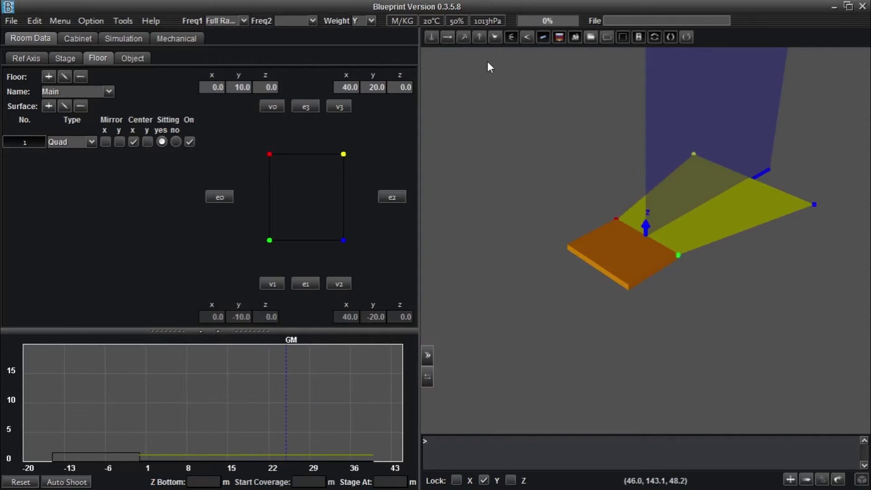
# Add a second surface and link its e0 edge to the first surface's far 40 m edge.
pyautogui.click(49, 105)
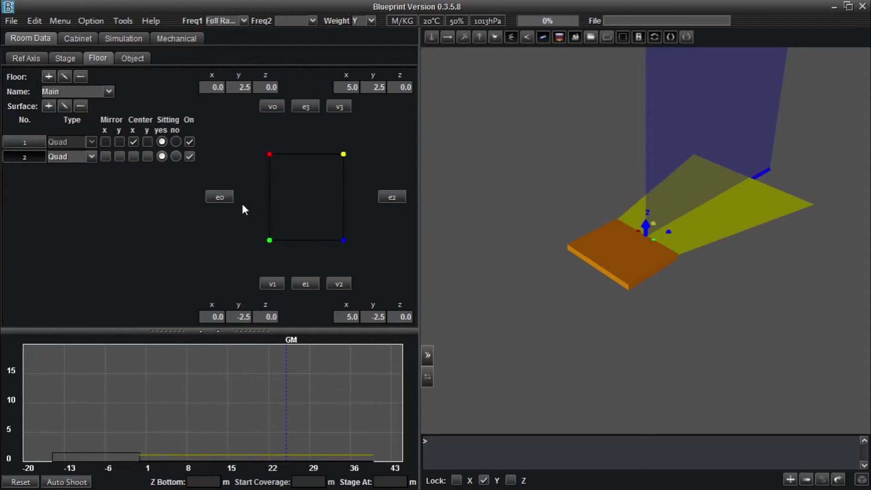
pyautogui.click(219, 197)
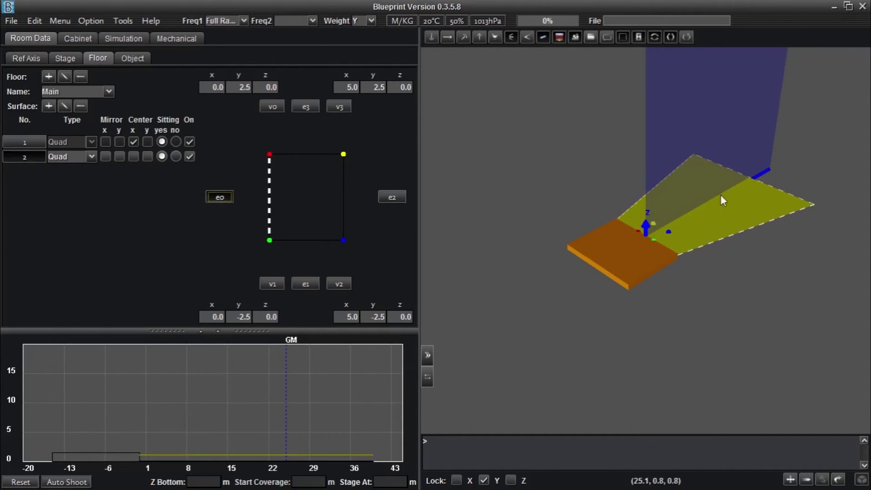
pyautogui.click(744, 174)
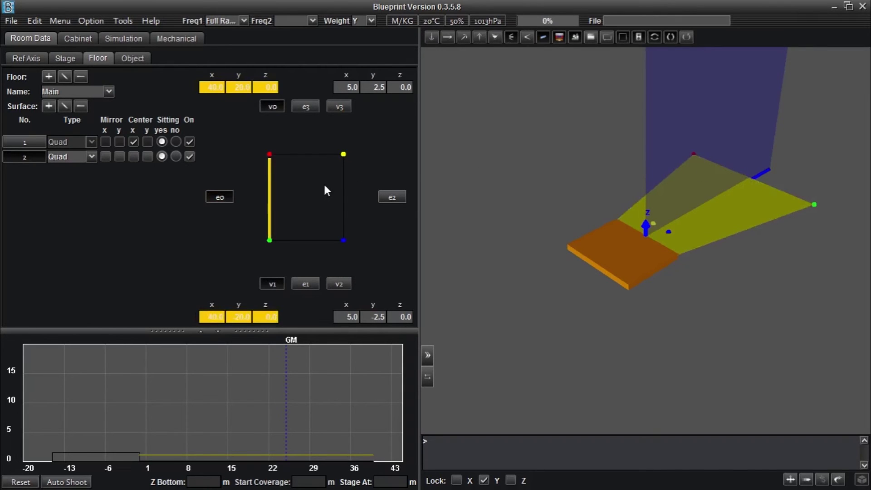
pyautogui.click(220, 197)
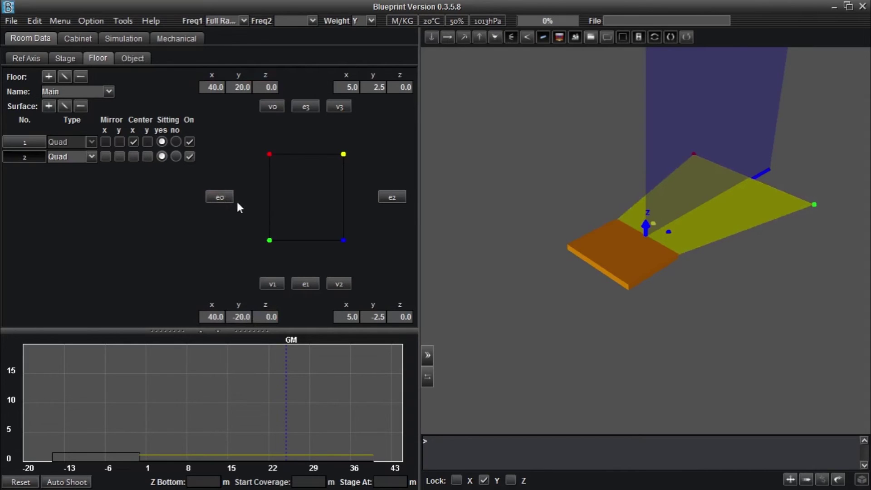
# Centre the second surface and set its far corner to x 70 m, y 30 m, z 8 m.
pyautogui.click(134, 156)
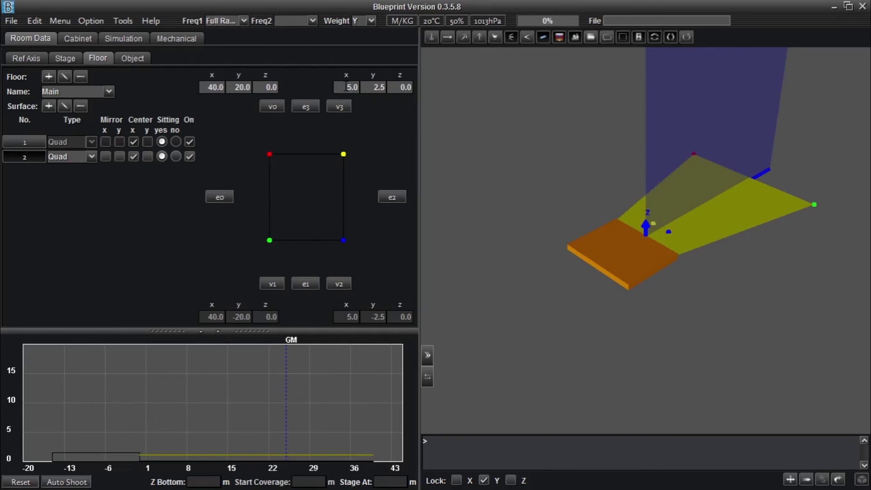
pyautogui.write('70.0')
pyautogui.press('Return')
pyautogui.doubleClick(377, 86)
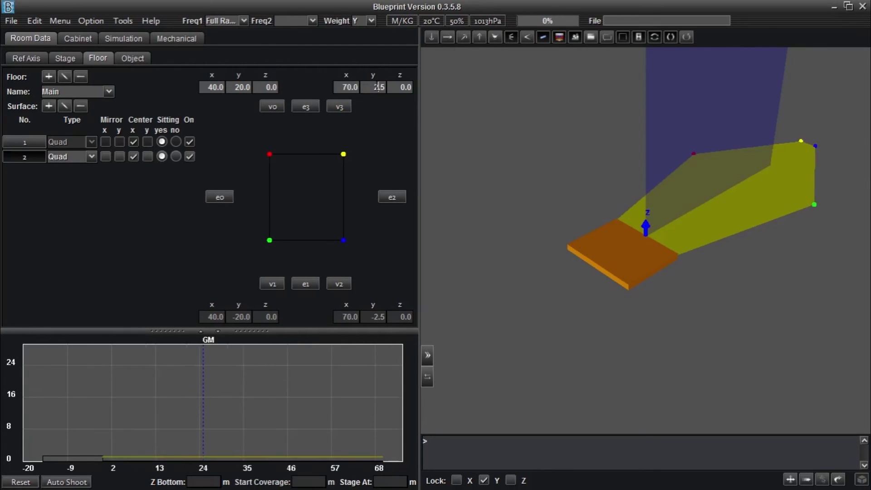
pyautogui.write('30.0')
pyautogui.press('Return')
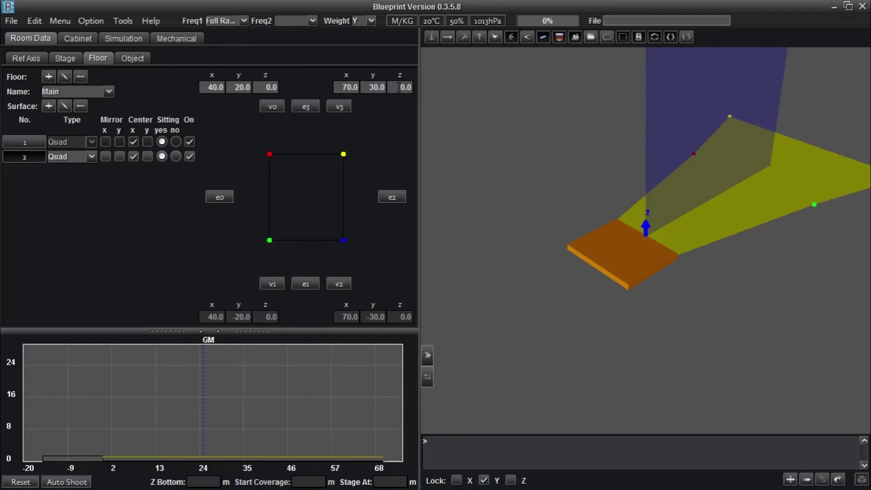
pyautogui.press('BackSpace')
pyautogui.press('BackSpace')
pyautogui.press('BackSpace')
pyautogui.write('8.0')
pyautogui.press('Return')
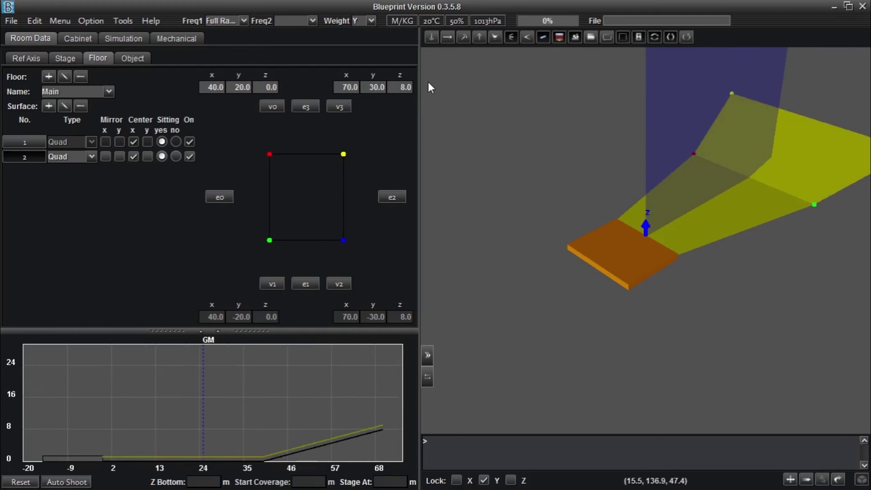
pyautogui.click(465, 39)
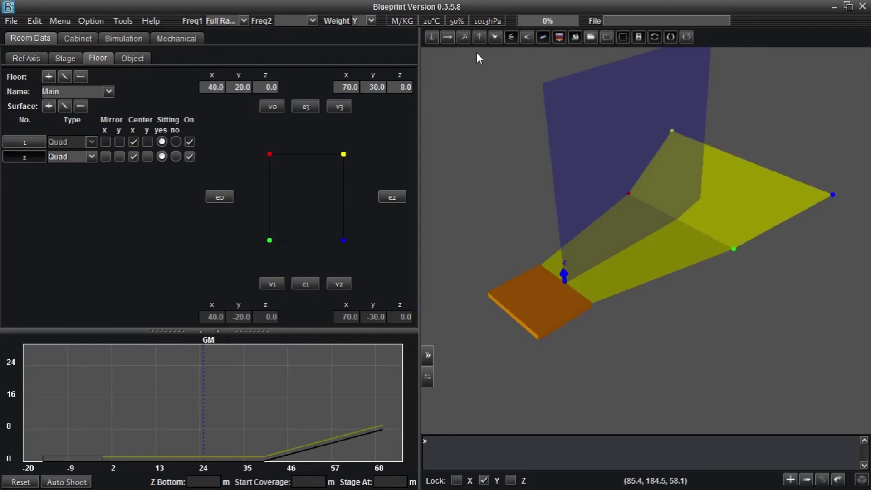